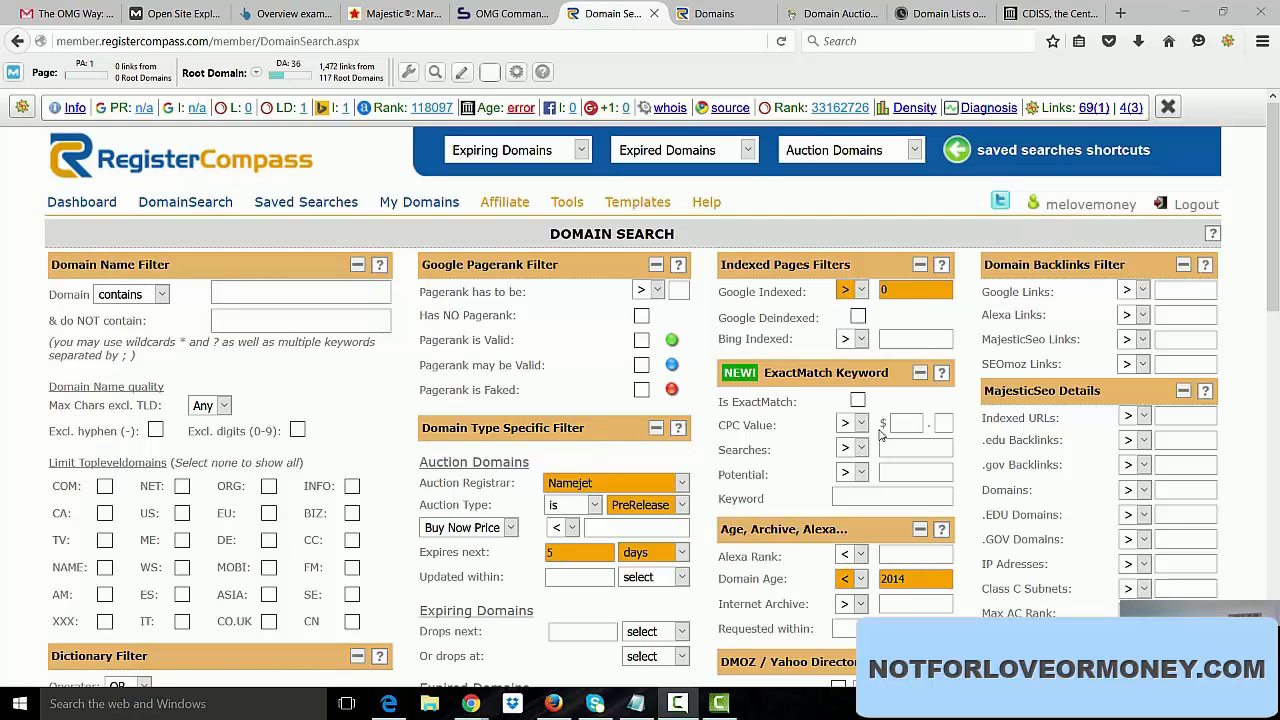
Set the Domain Age filter to earlier than 2015.
{"action": "scroll", "coordinate": [1276, 240], "scroll_direction": "down", "scroll_amount": 1}
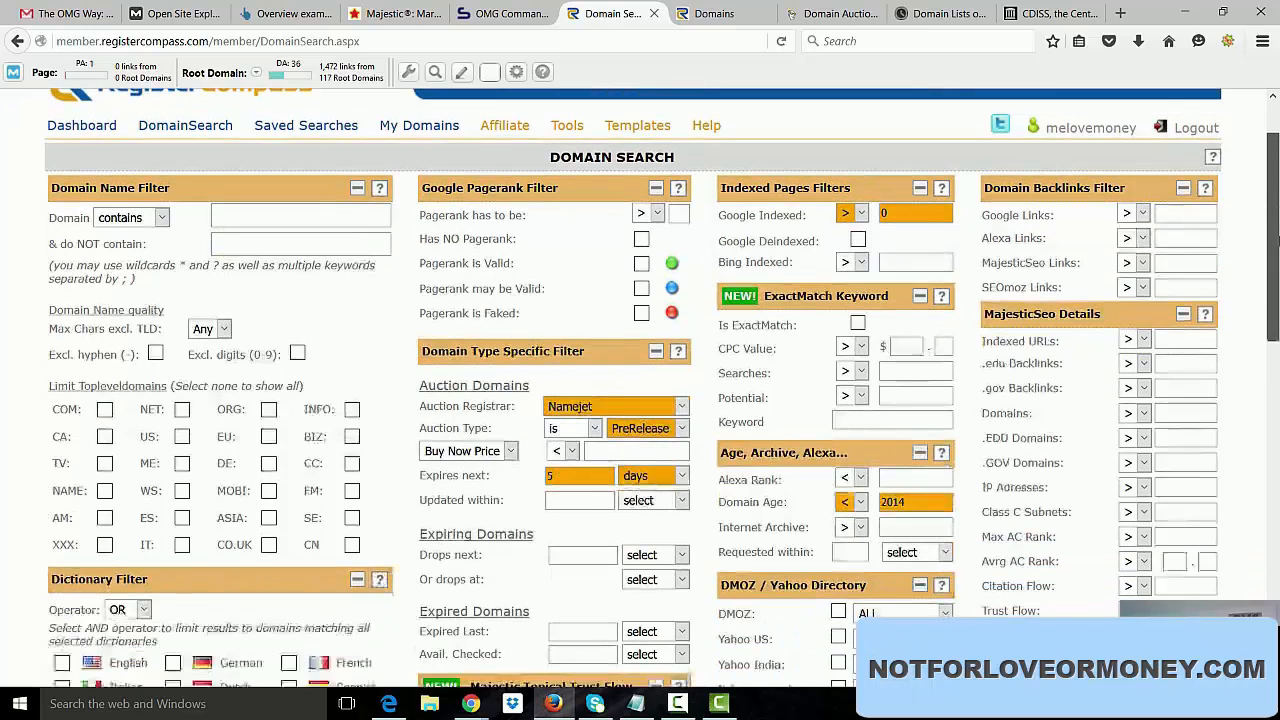
{"action": "left_click_drag", "start_coordinate": [1276, 240], "coordinate": [1278, 258]}
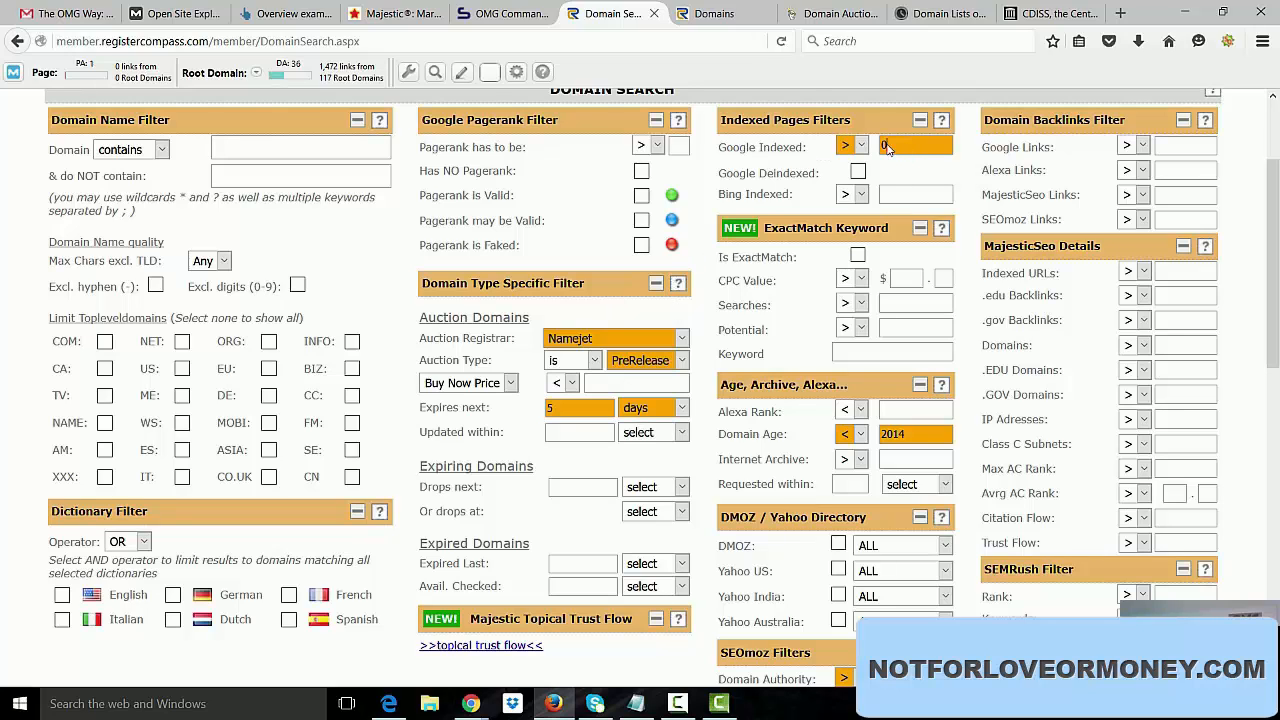
{"action": "left_click_drag", "start_coordinate": [892, 148], "coordinate": [796, 154]}
{"action": "left_click_drag", "start_coordinate": [1278, 183], "coordinate": [1277, 250]}
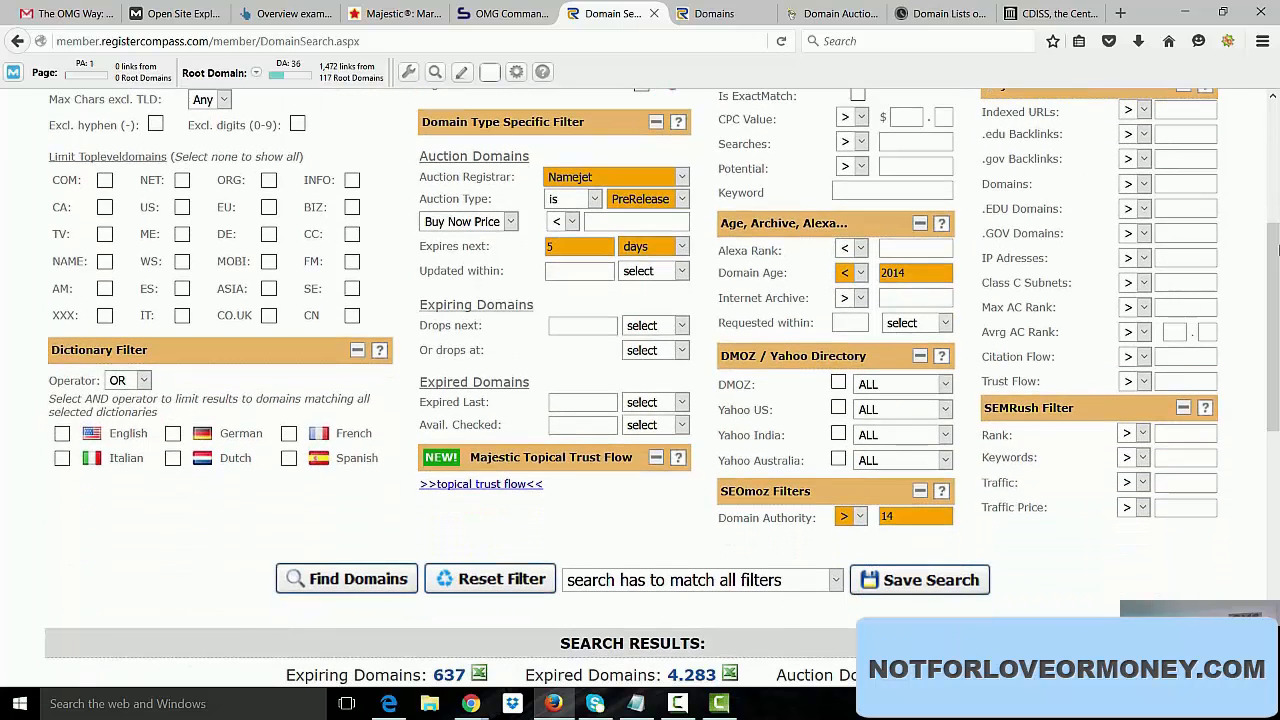
{"action": "left_click", "coordinate": [913, 279]}
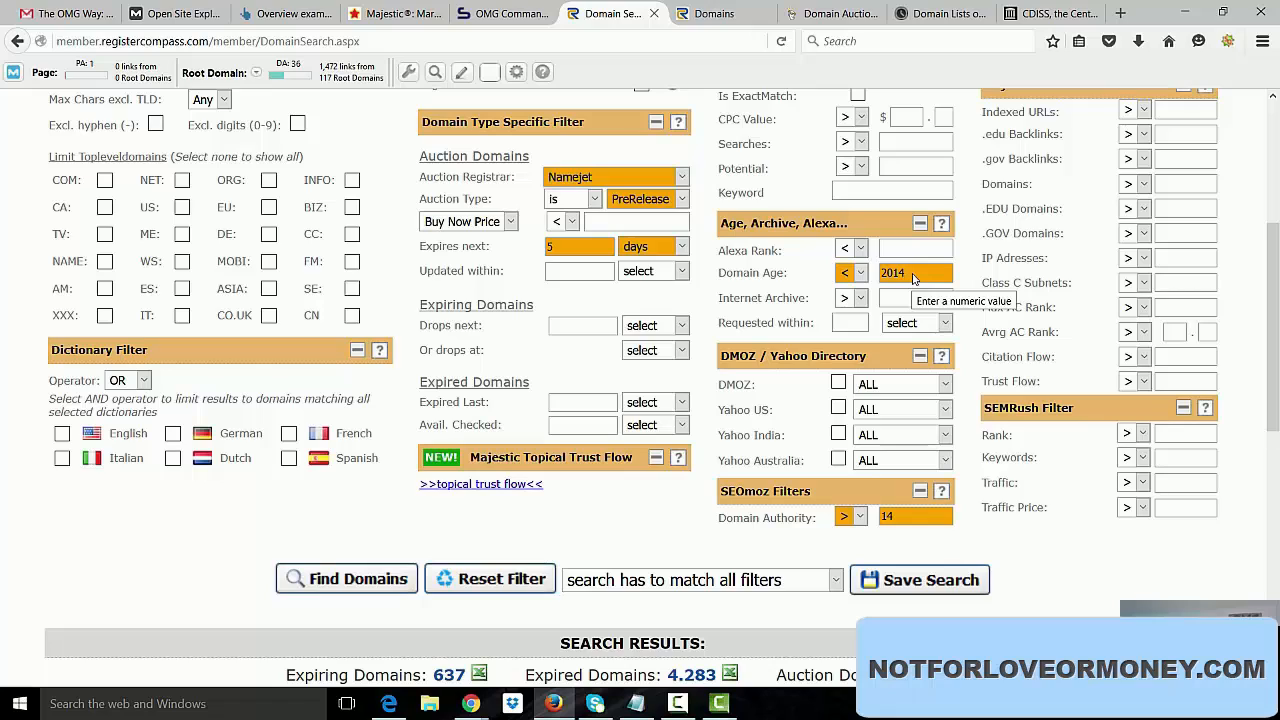
{"action": "key", "text": "BackSpace"}
{"action": "type", "text": "5"}
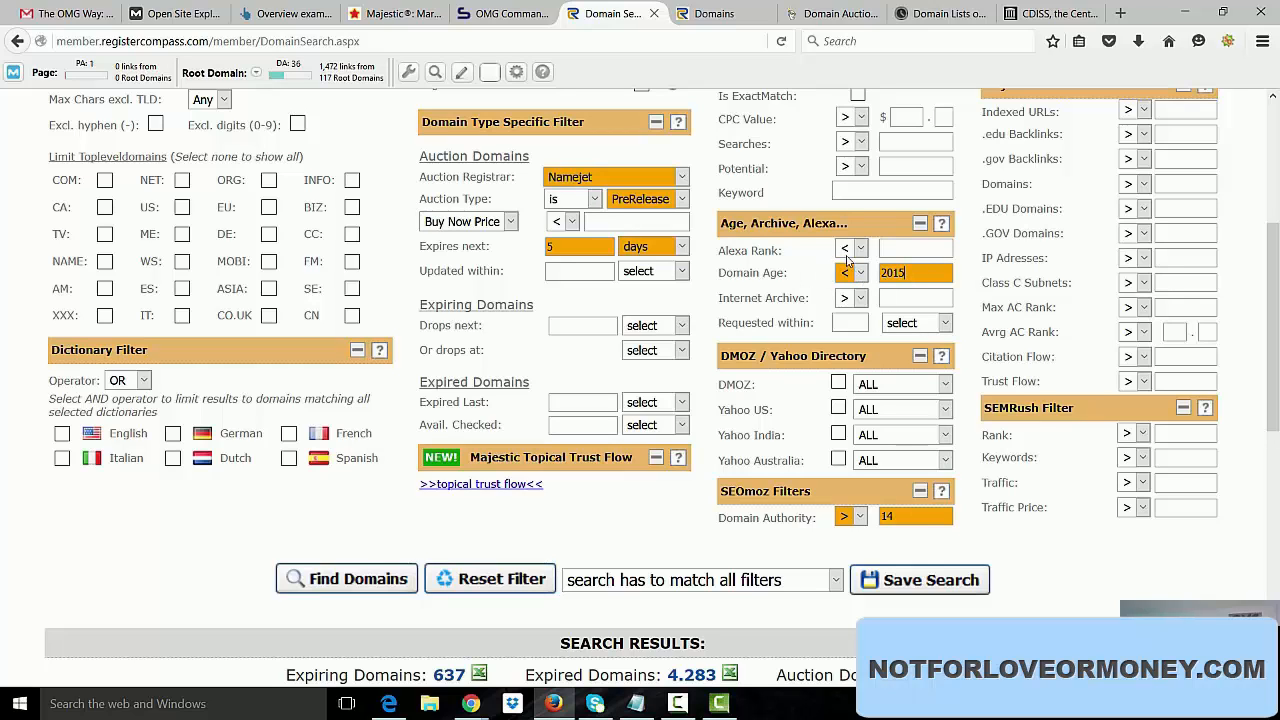
Set the Trust Flow filter in the MajesticSeo details to greater than 9.
{"action": "scroll", "coordinate": [960, 370], "scroll_direction": "down", "scroll_amount": 1}
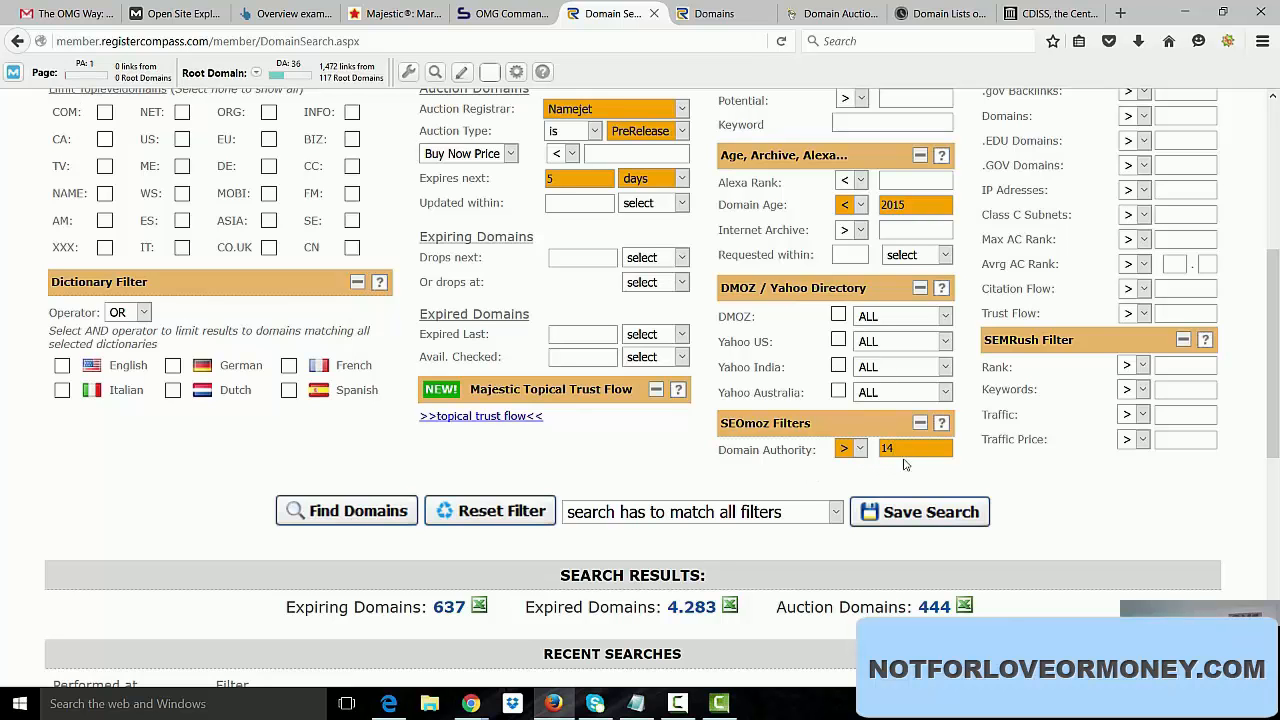
{"action": "left_click_drag", "start_coordinate": [1278, 328], "coordinate": [1277, 287]}
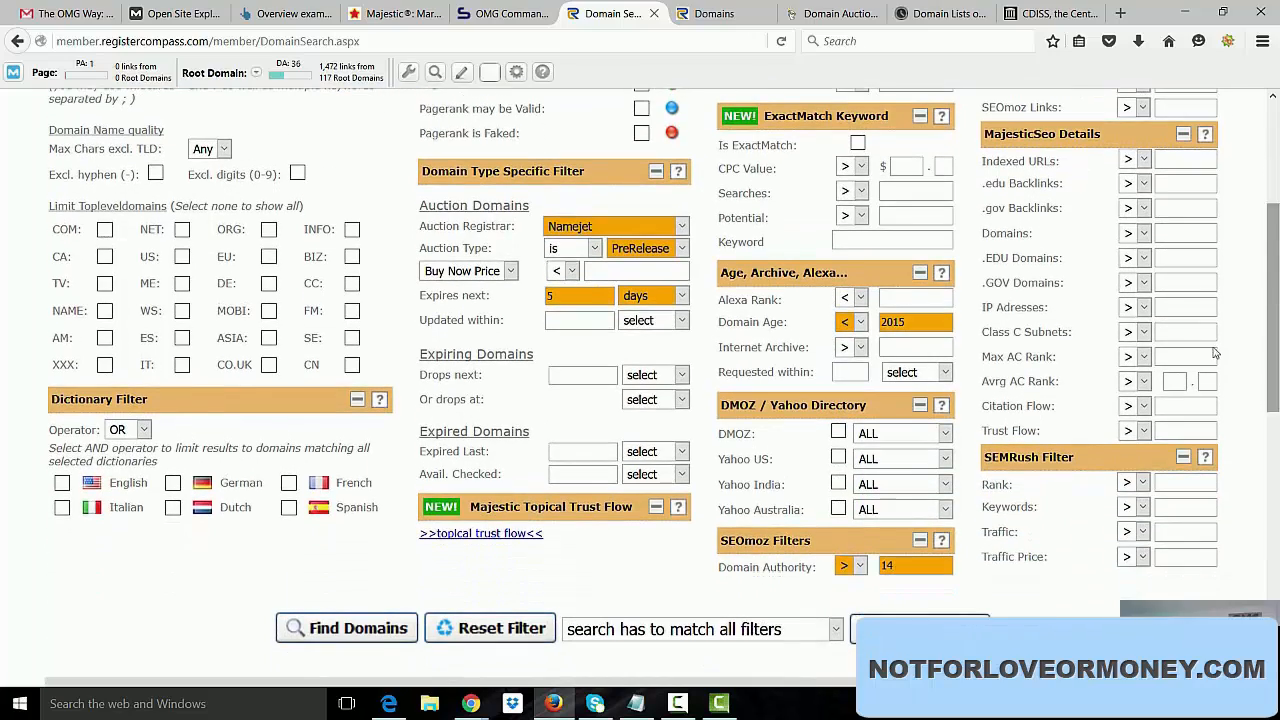
{"action": "left_click", "coordinate": [1175, 437]}
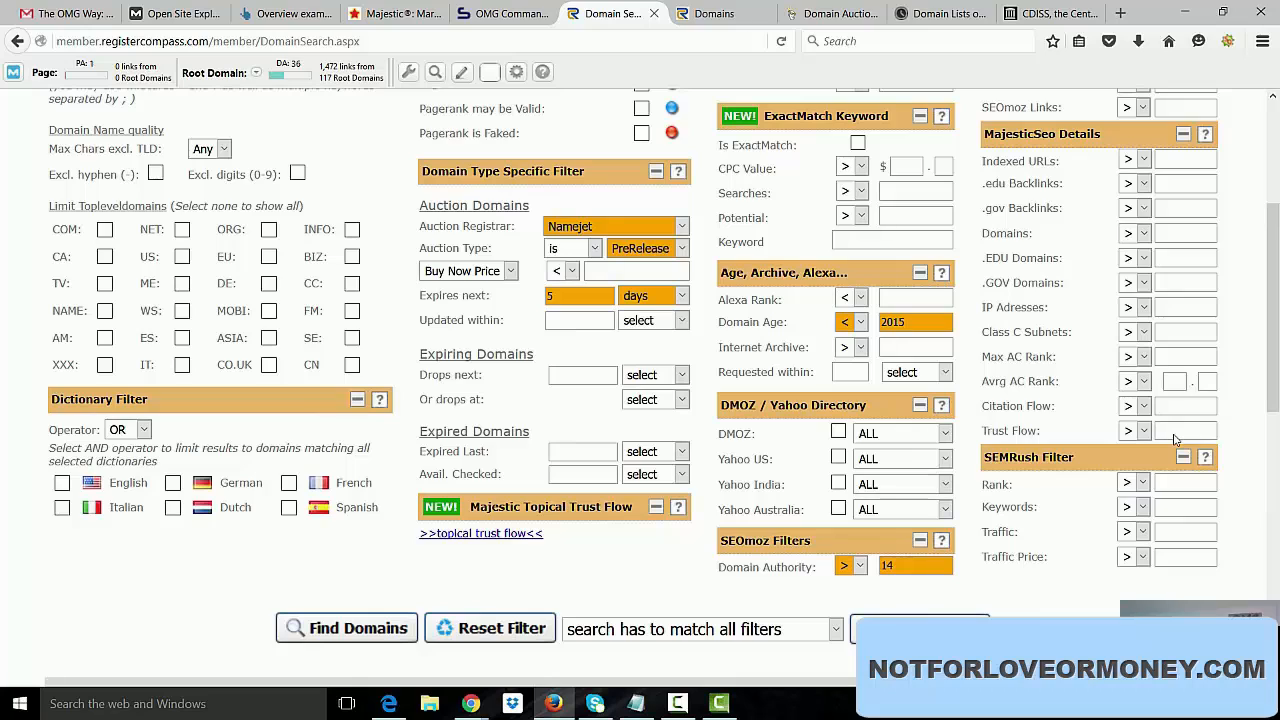
{"action": "type", "text": "9"}
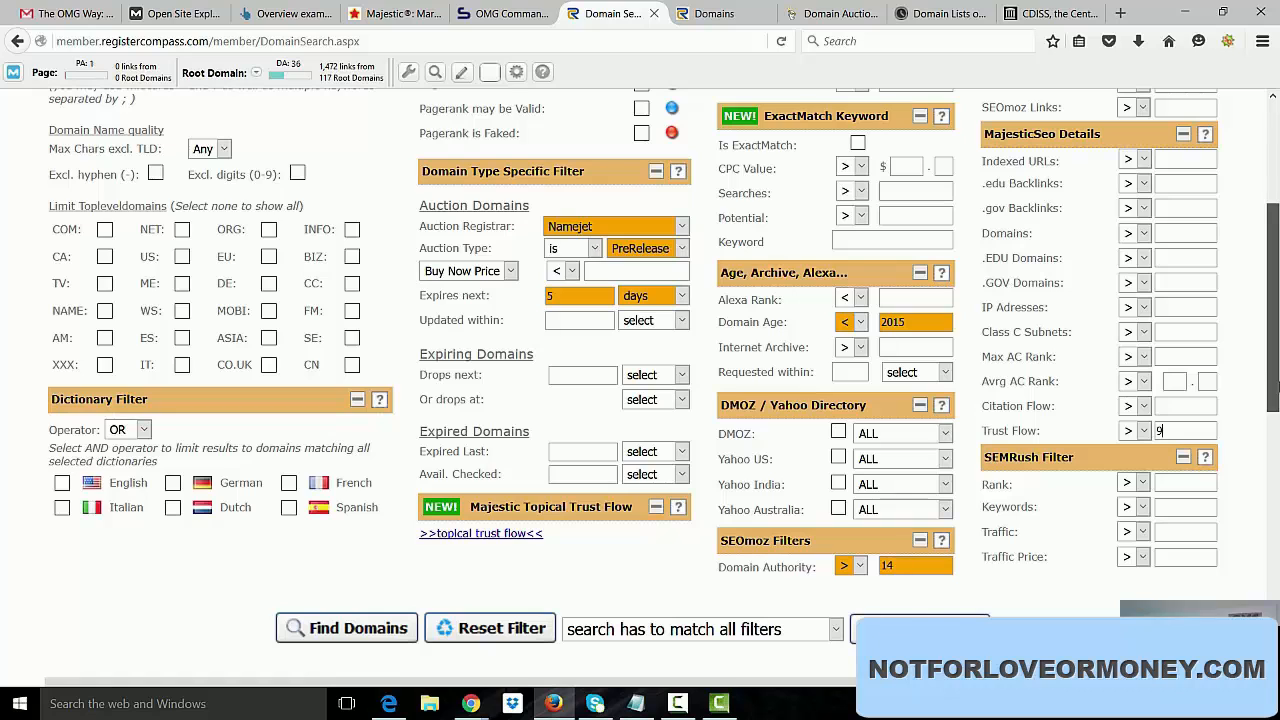
Try 1 as the Expires next limit for auction domains and set it back to 5 days.
{"action": "scroll", "coordinate": [1272, 382], "scroll_direction": "up", "scroll_amount": 1}
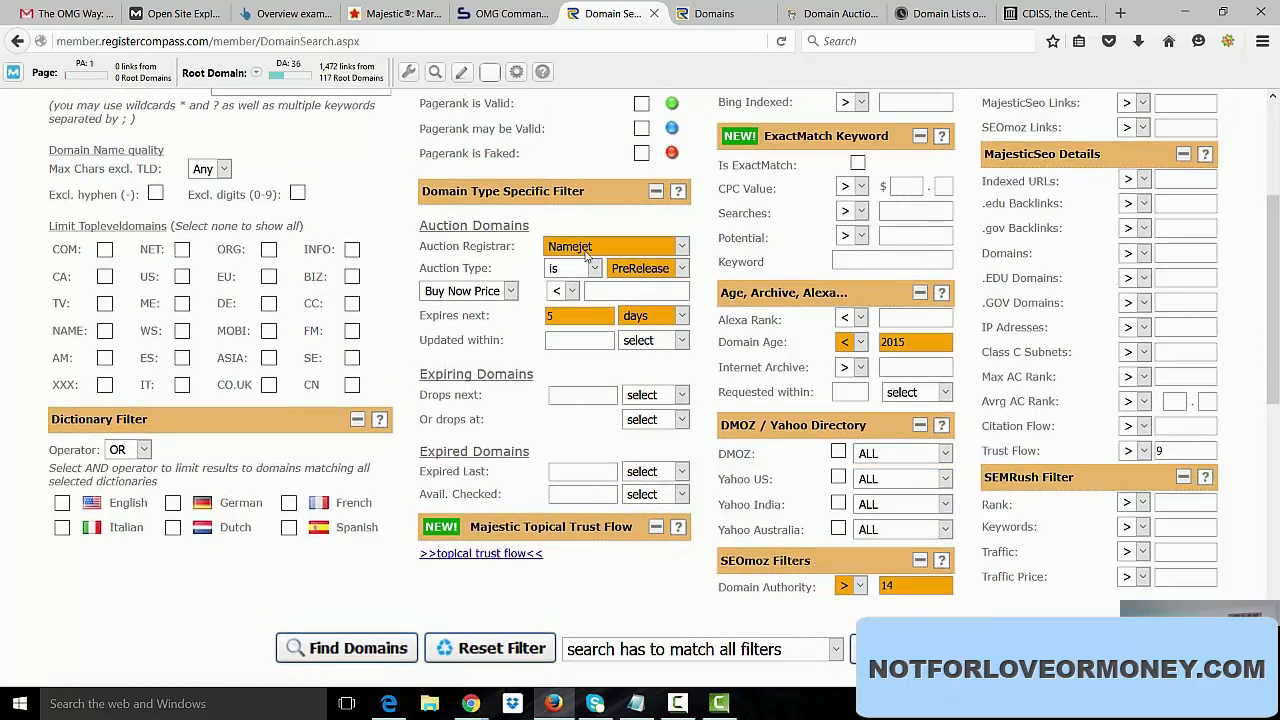
{"action": "left_click", "coordinate": [575, 319]}
{"action": "left_click_drag", "start_coordinate": [563, 319], "coordinate": [527, 317]}
{"action": "type", "text": "1"}
{"action": "left_click_drag", "start_coordinate": [593, 320], "coordinate": [507, 317]}
{"action": "type", "text": "5"}
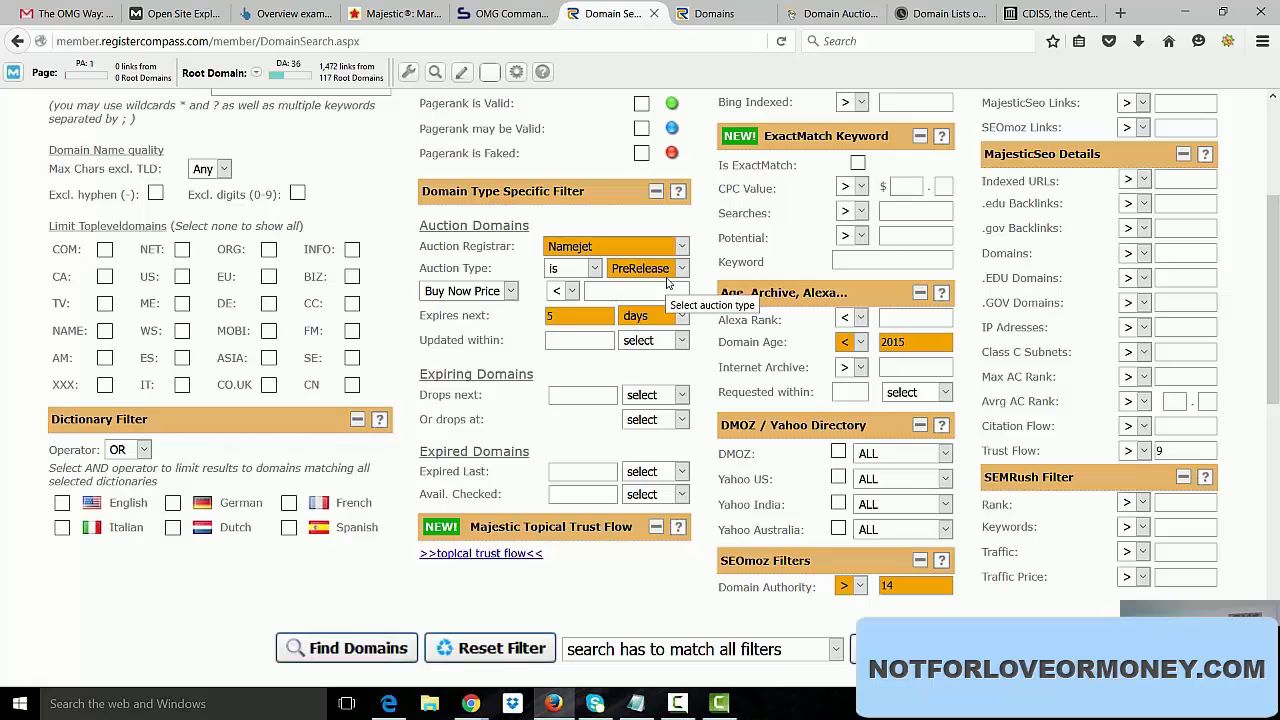
Run the domain search with the current filters and open the list of matching auction domains.
{"action": "left_click_drag", "start_coordinate": [1278, 305], "coordinate": [1278, 348]}
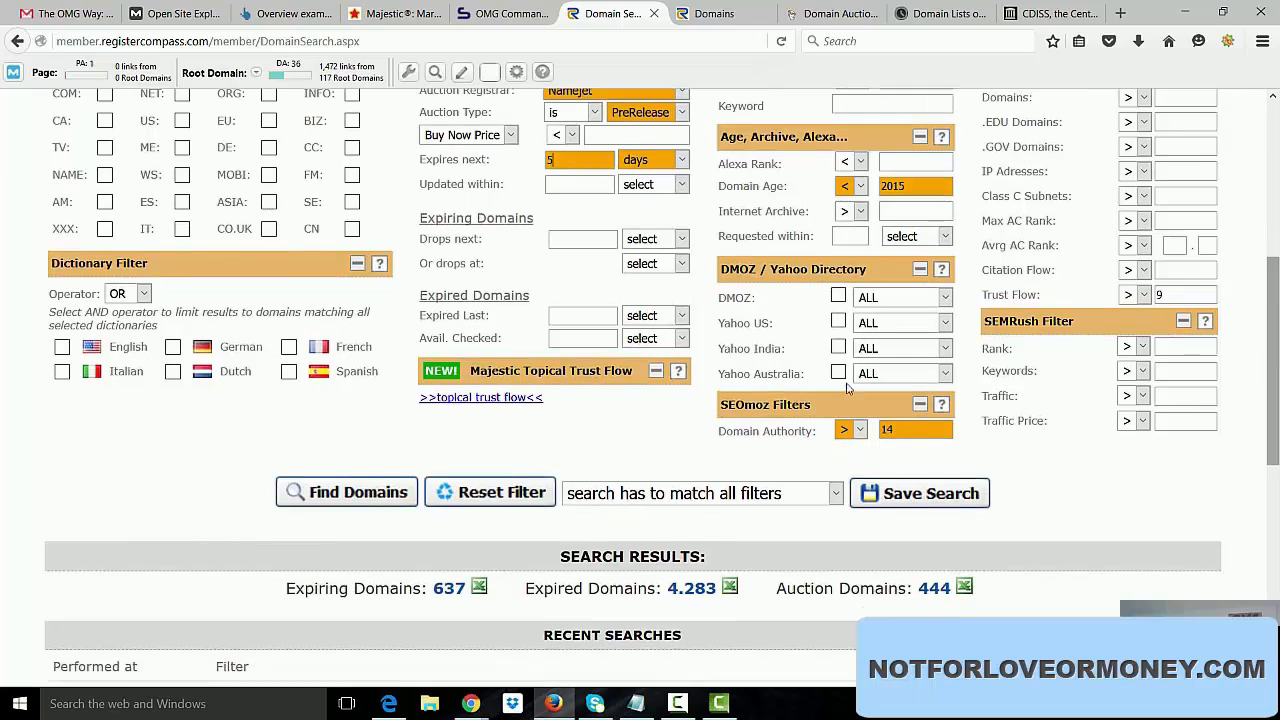
{"action": "left_click", "coordinate": [340, 494]}
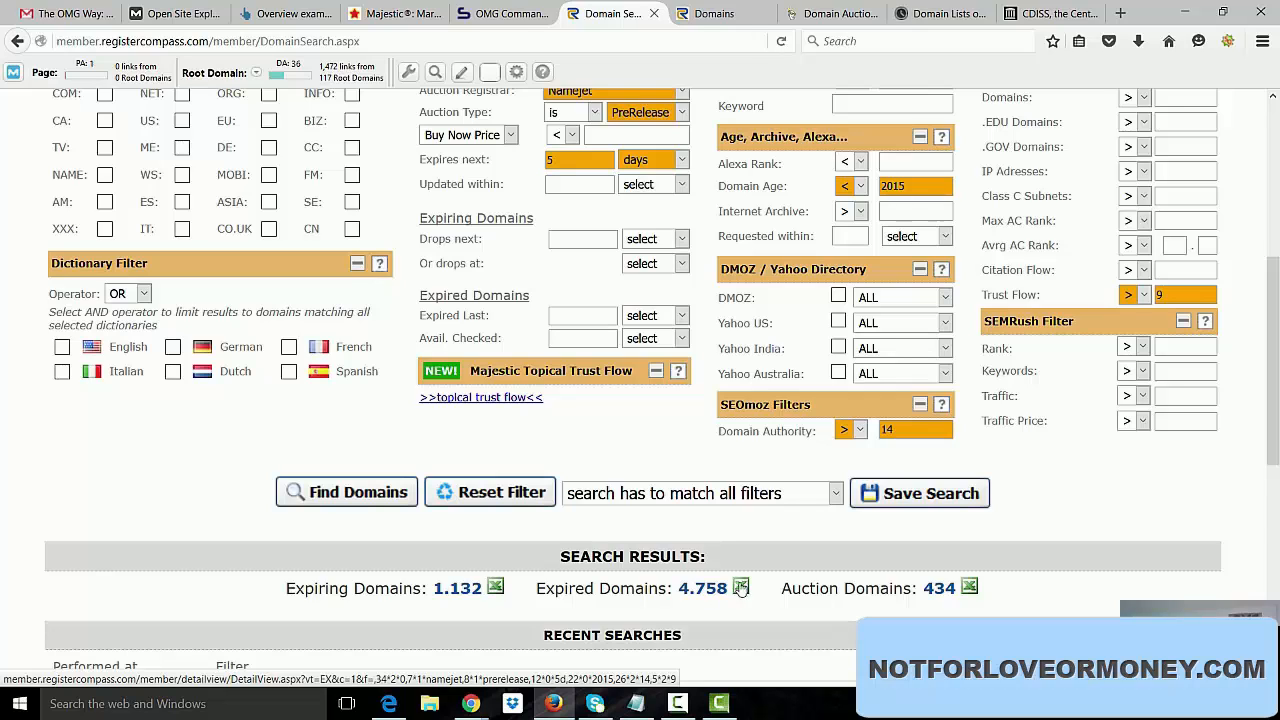
{"action": "left_click", "coordinate": [940, 590]}
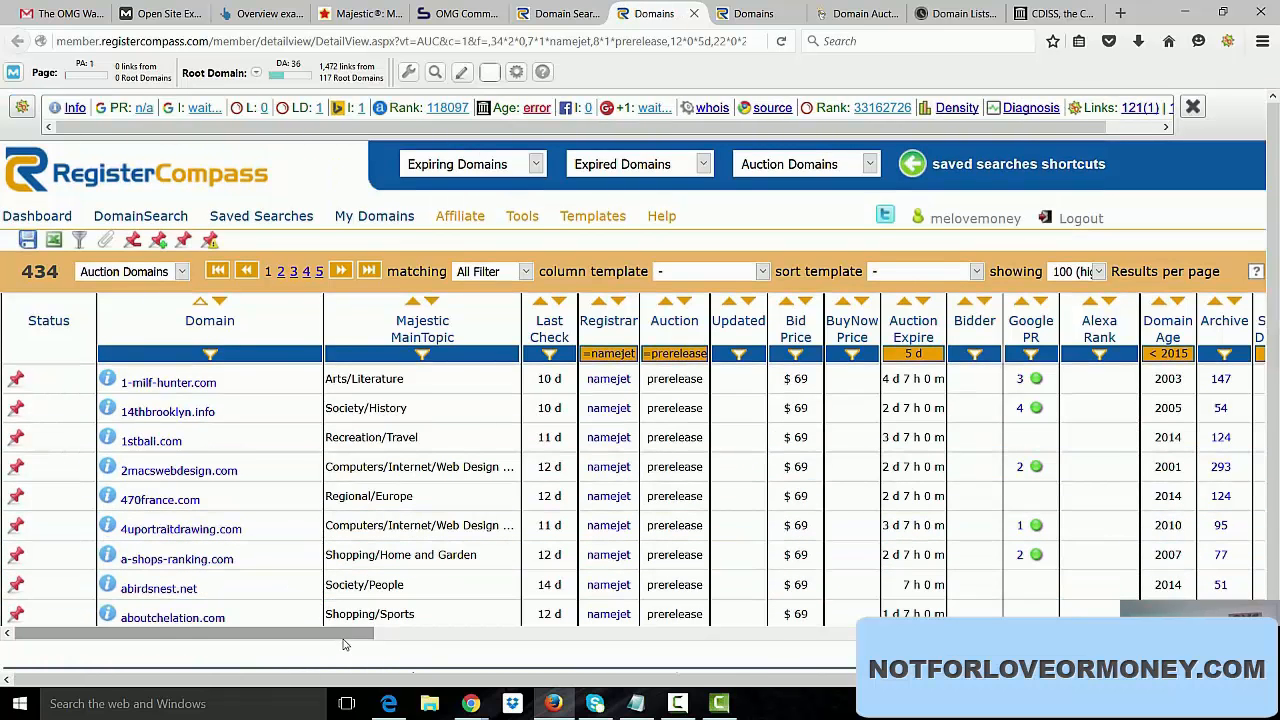
Sort the auction domains by Majestic TrustFlow from highest to lowest and review their metrics.
{"action": "left_click_drag", "start_coordinate": [343, 644], "coordinate": [486, 646]}
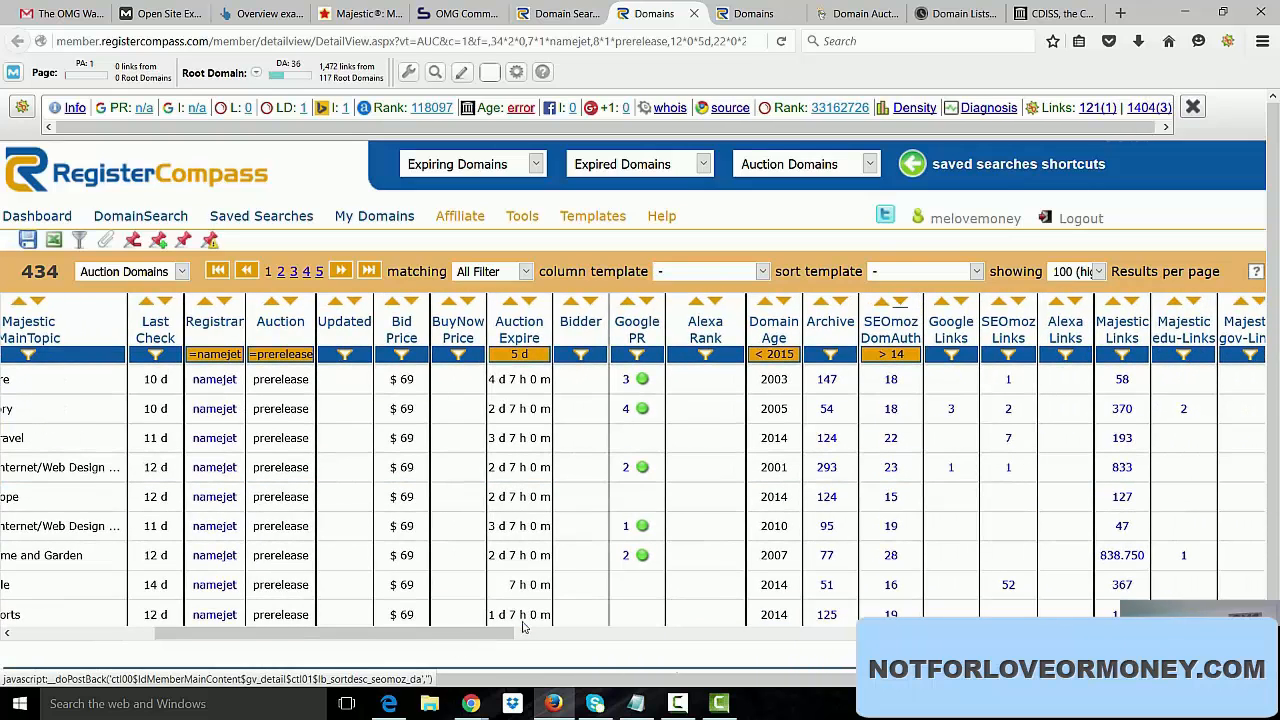
{"action": "left_click_drag", "start_coordinate": [500, 635], "coordinate": [813, 645]}
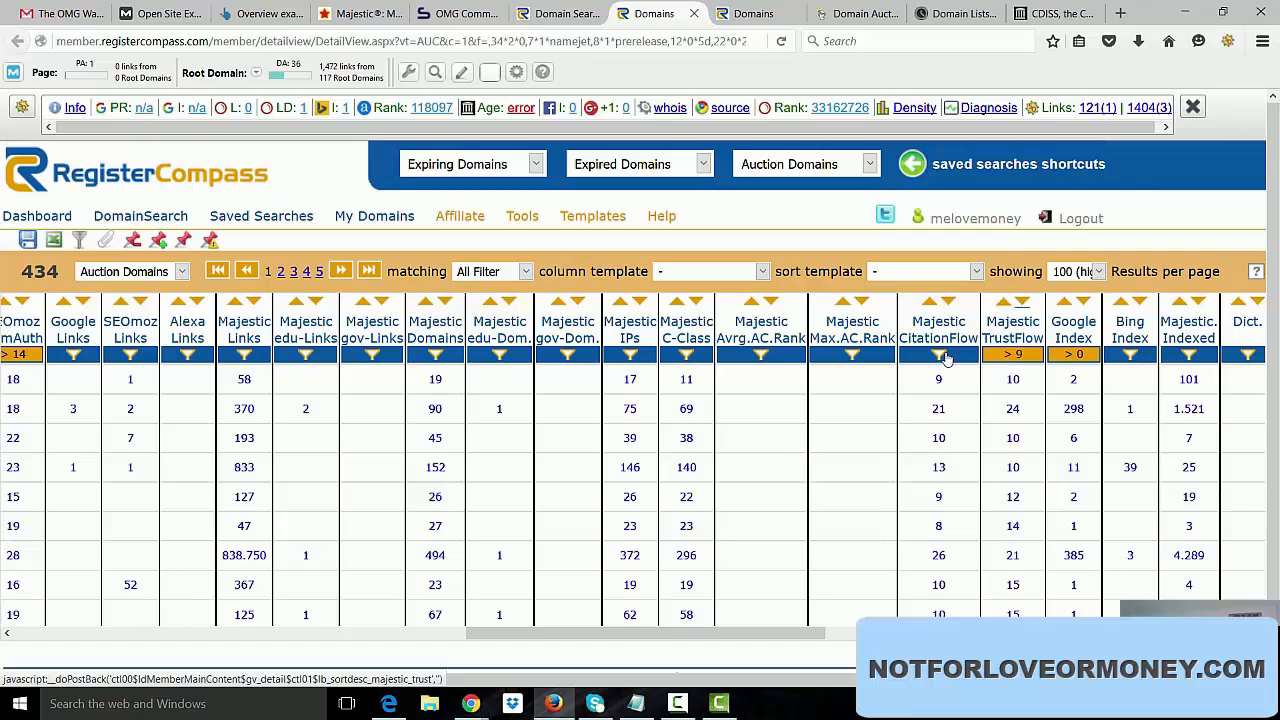
{"action": "left_click_drag", "start_coordinate": [636, 645], "coordinate": [339, 664]}
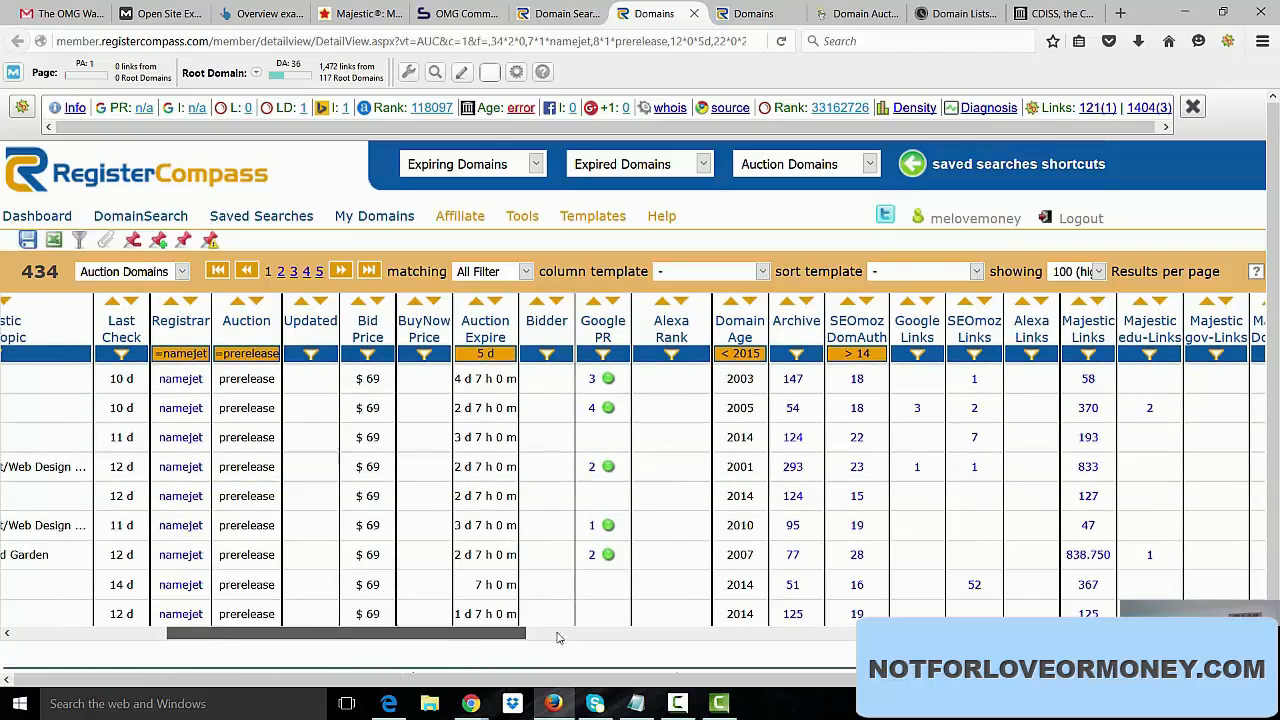
{"action": "left_click_drag", "start_coordinate": [558, 637], "coordinate": [822, 627]}
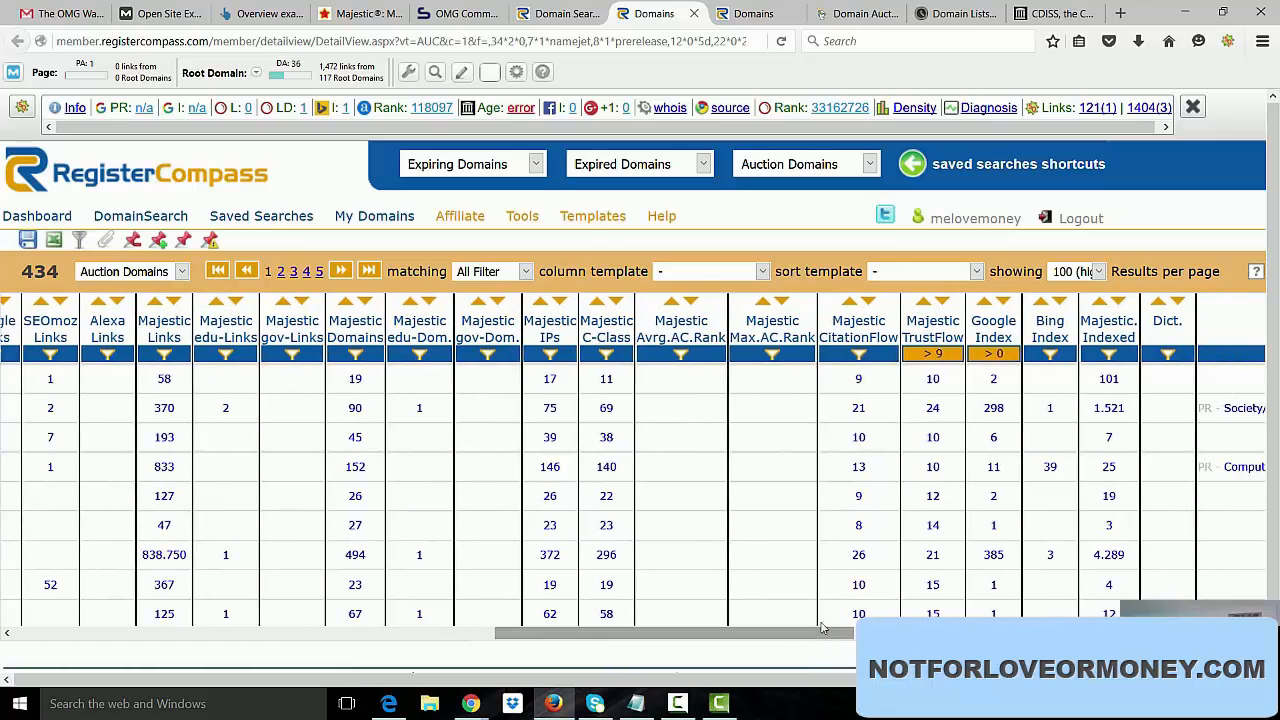
{"action": "left_click", "coordinate": [942, 302]}
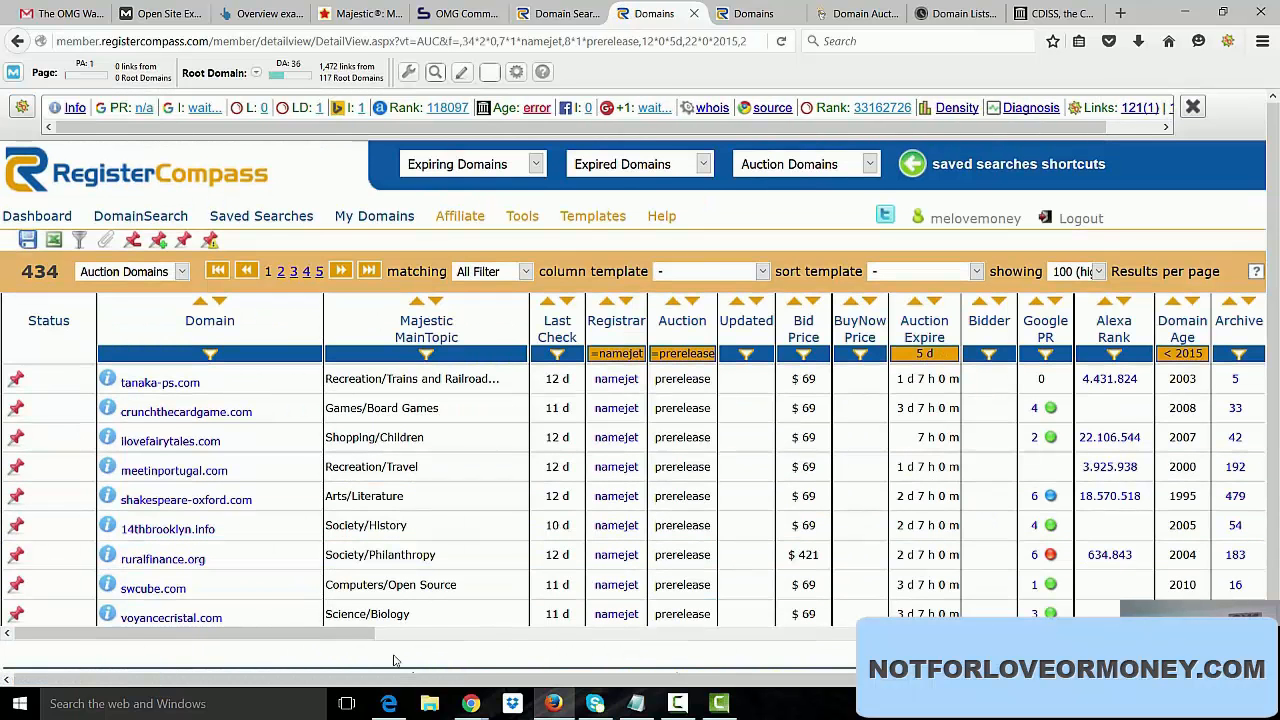
{"action": "left_click_drag", "start_coordinate": [358, 643], "coordinate": [822, 624]}
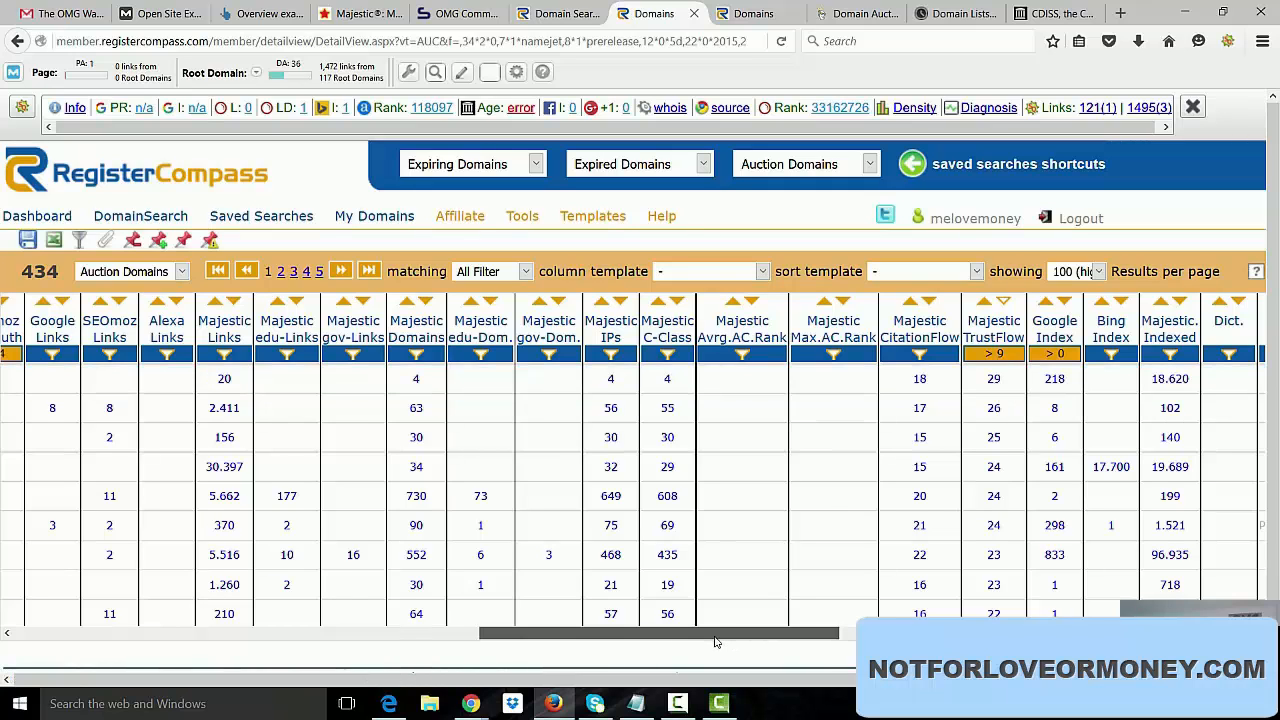
{"action": "left_click_drag", "start_coordinate": [714, 636], "coordinate": [241, 652]}
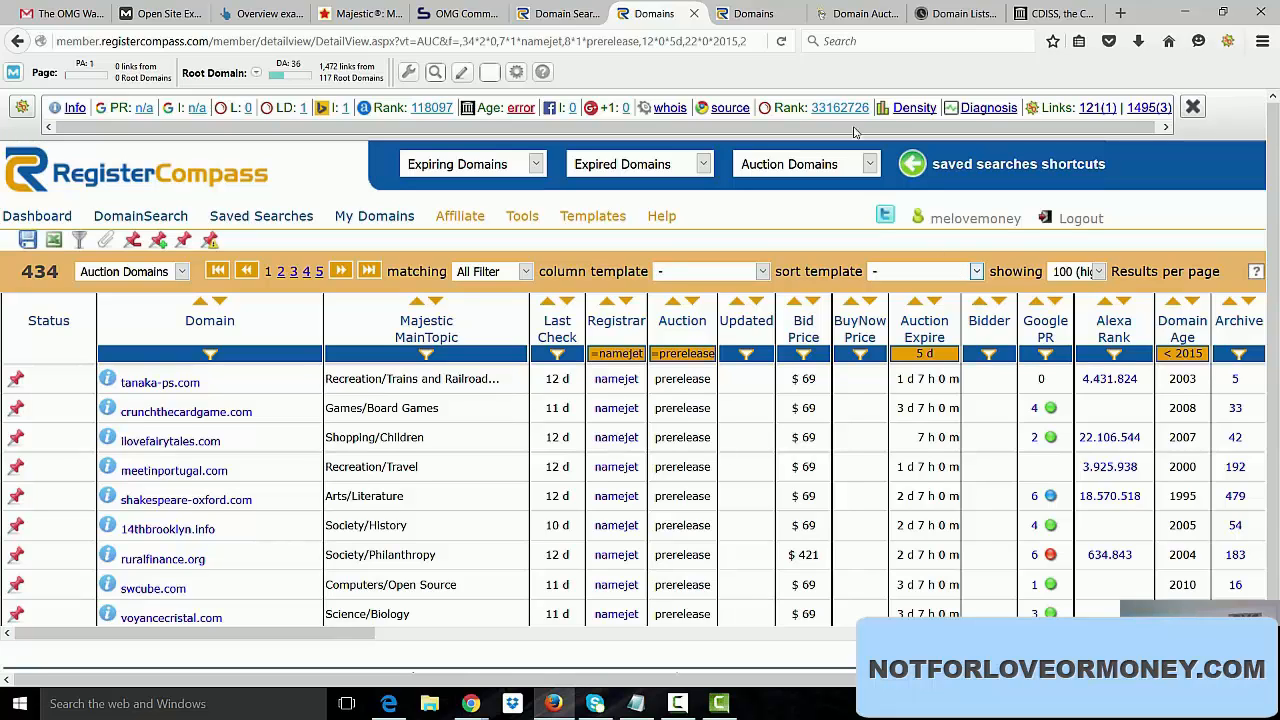
Return to the Domain Search page and go to the Google Indexed filter's value.
{"action": "left_click", "coordinate": [755, 13]}
{"action": "left_click", "coordinate": [600, 14]}
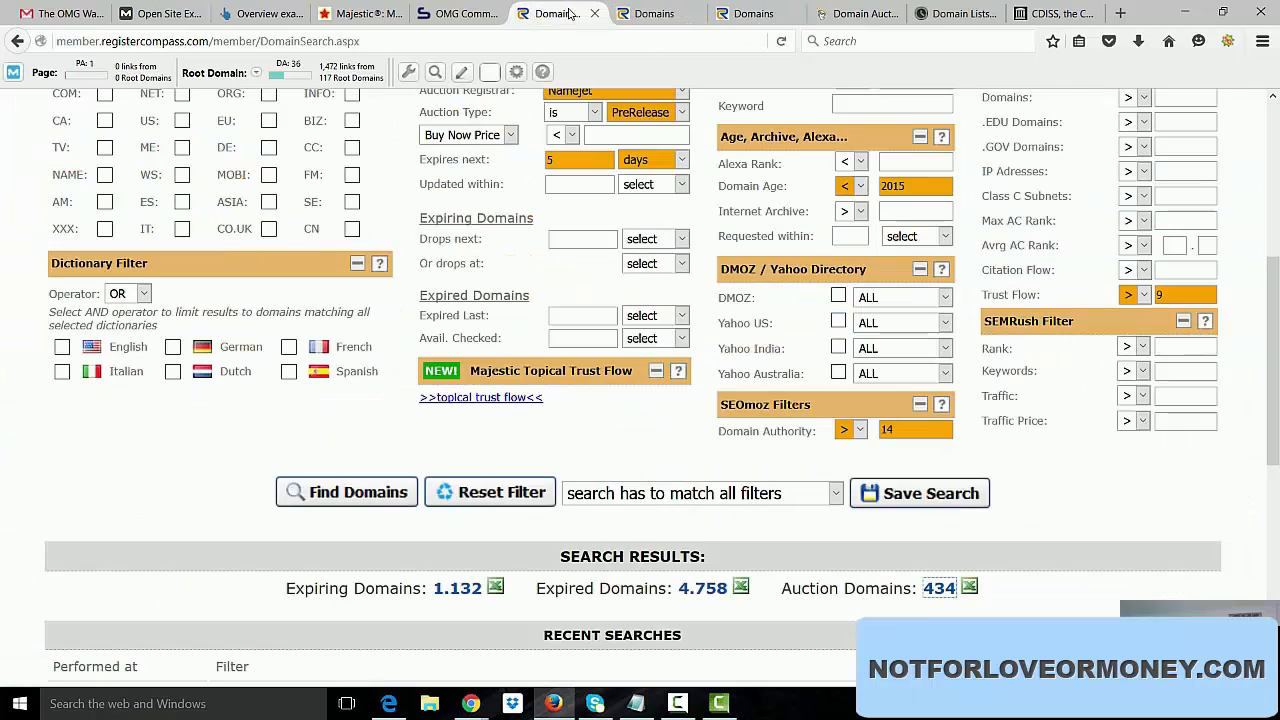
{"action": "scroll", "coordinate": [957, 411], "scroll_direction": "up", "scroll_amount": 5}
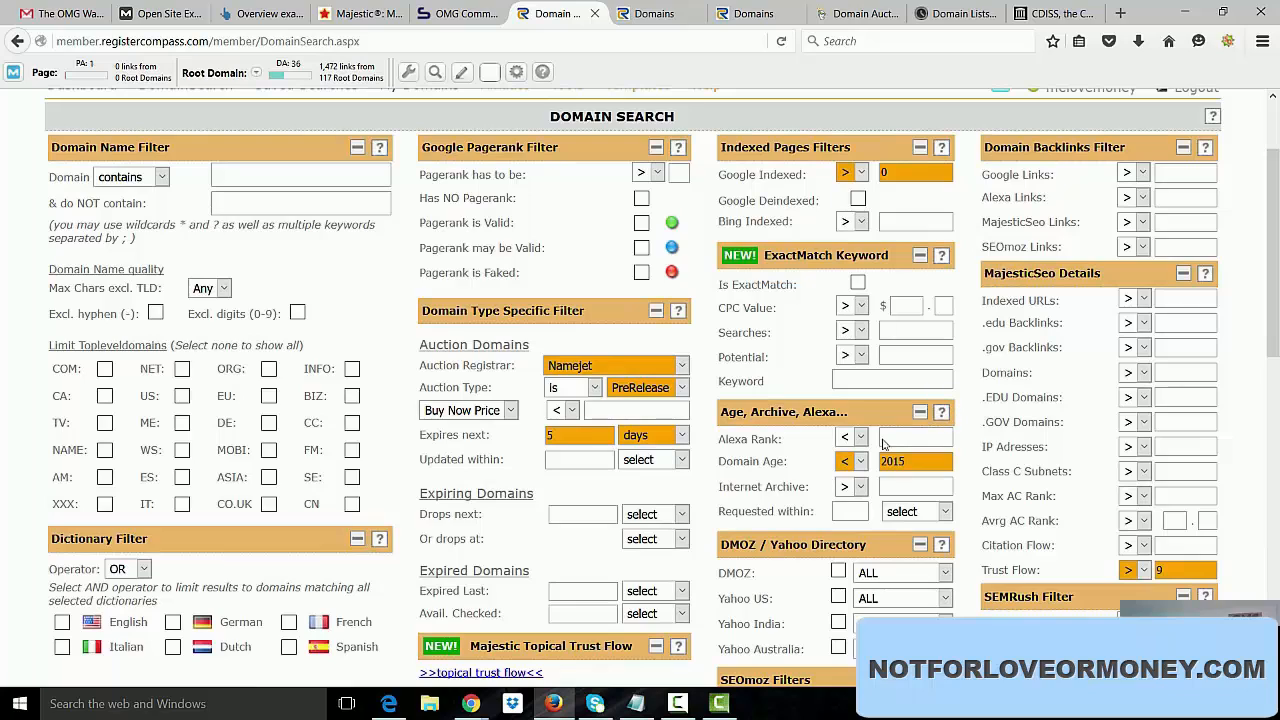
{"action": "left_click", "coordinate": [897, 176]}
{"action": "left_click", "coordinate": [678, 702]}
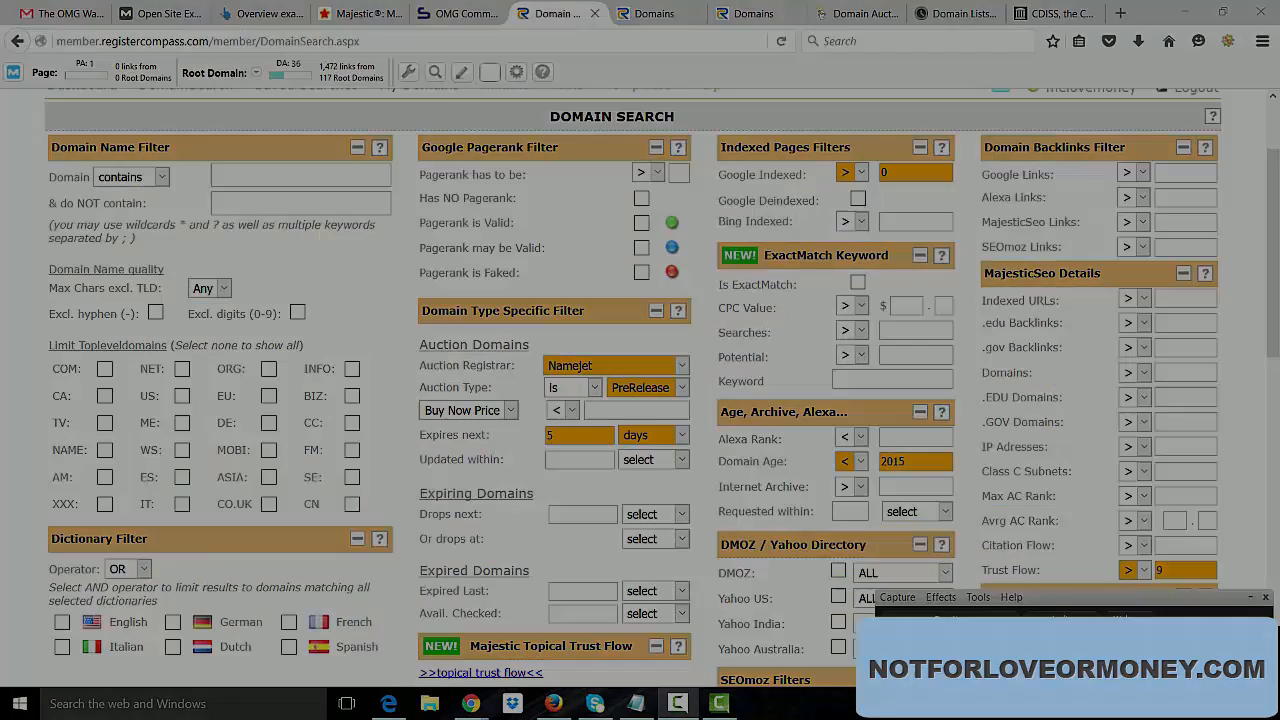